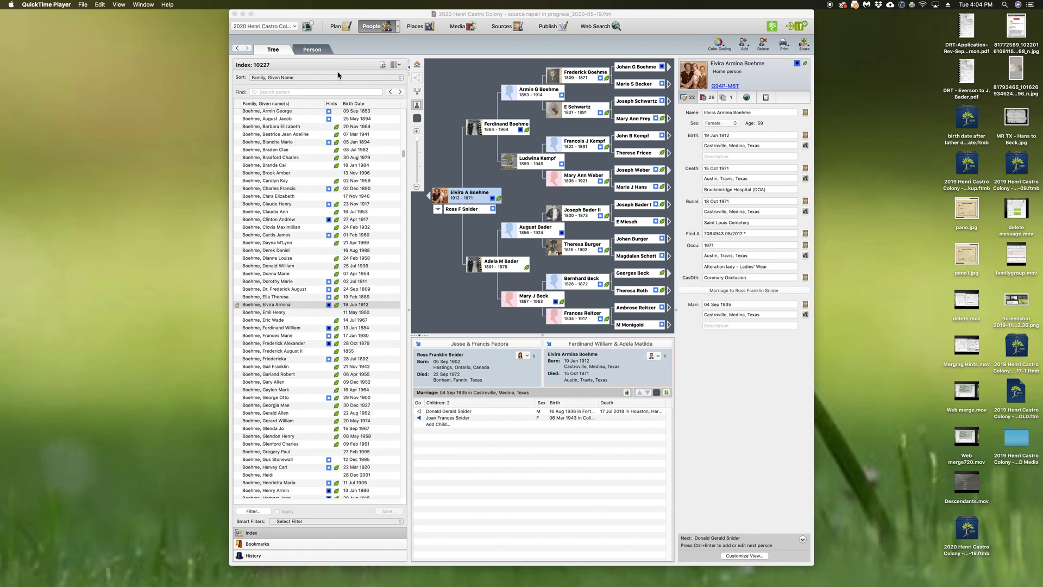
# Step: Filter the people index to the home person's ancestors for 999 generations, including all parents and all spouses
pyautogui.click(302, 307)
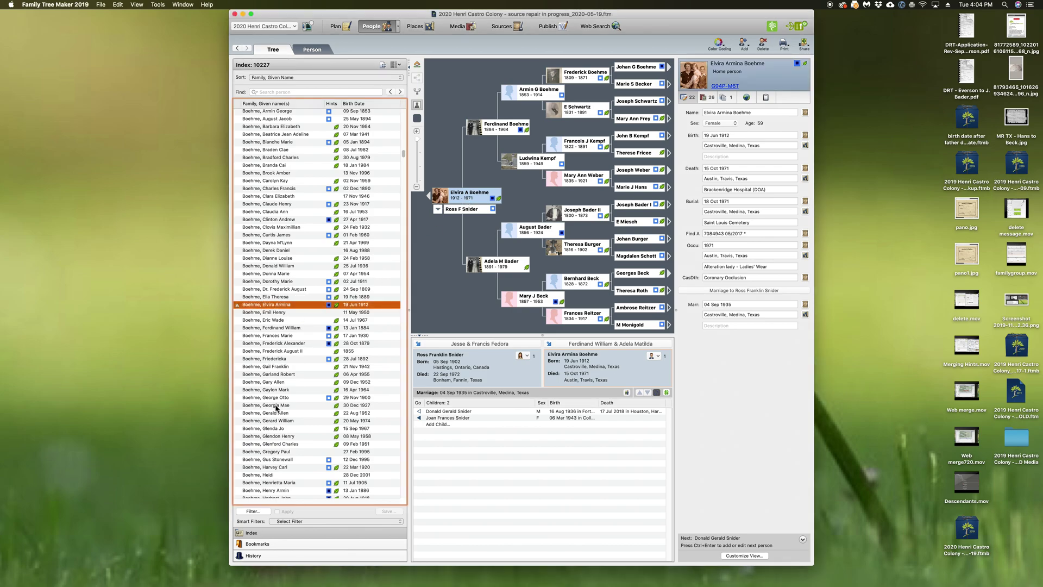
pyautogui.click(253, 511)
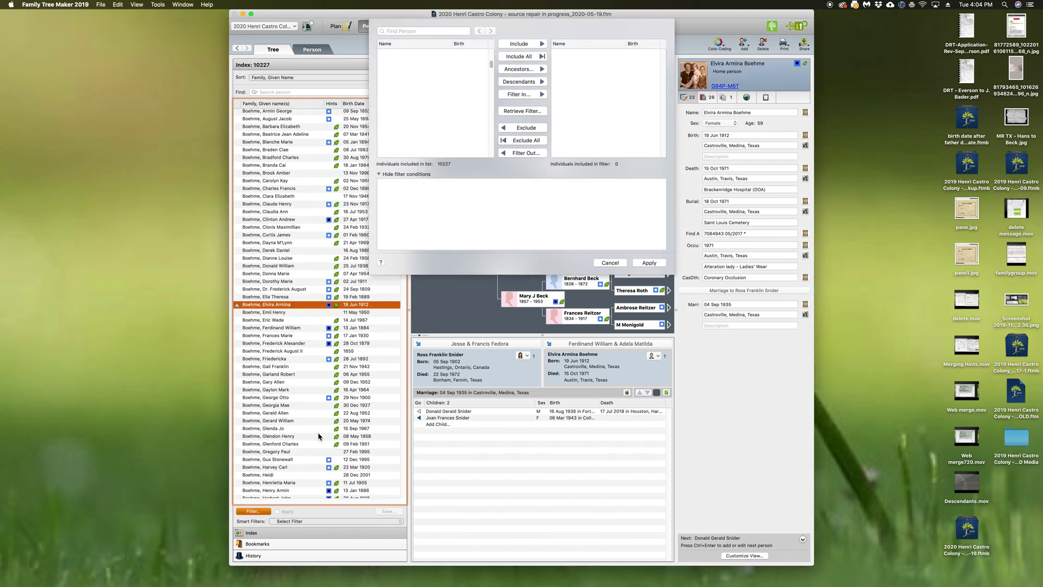
pyautogui.click(511, 70)
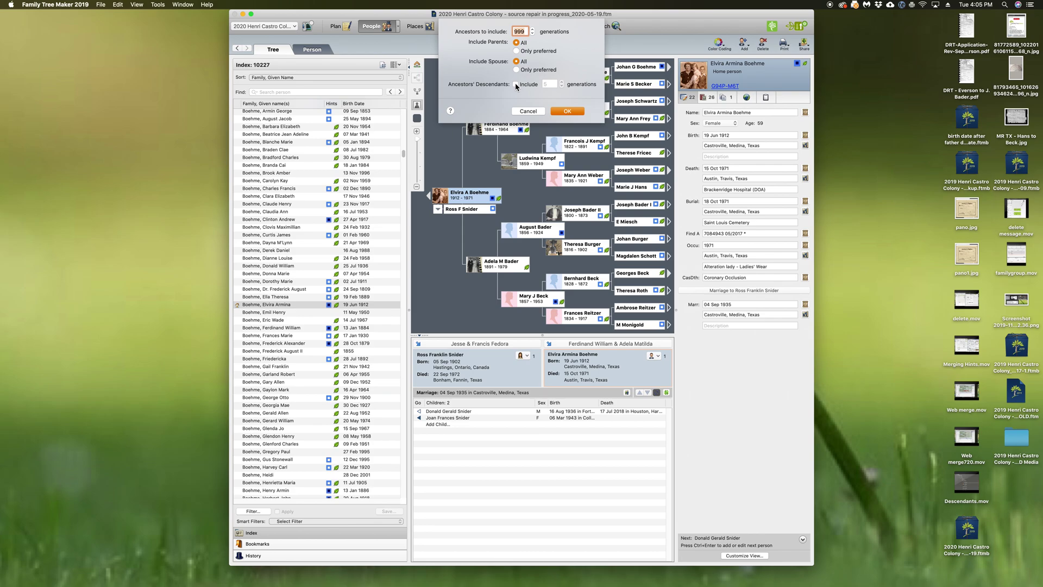
pyautogui.click(565, 112)
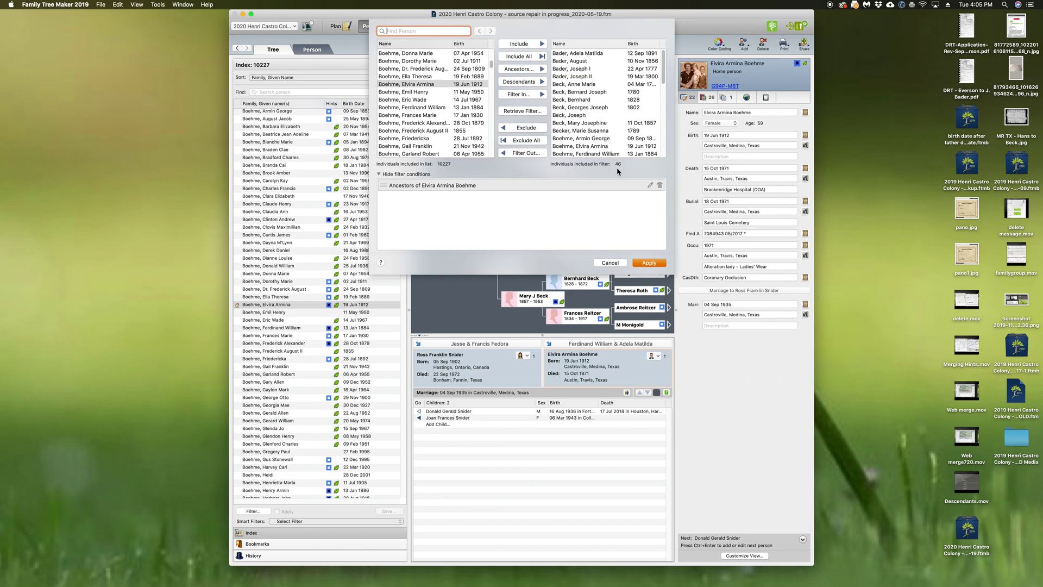
pyautogui.click(647, 264)
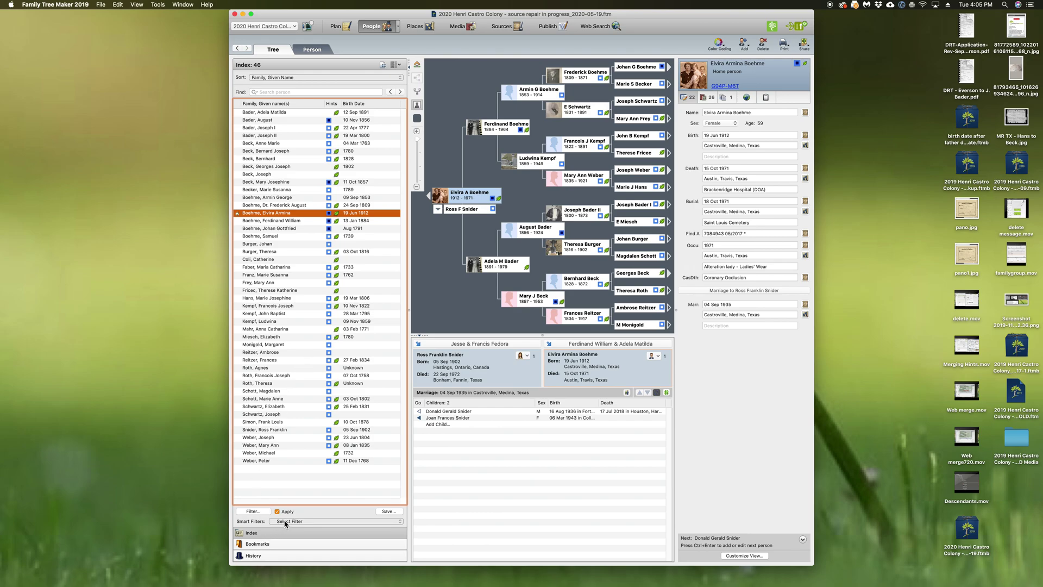
# Step: Save the applied filter in red, naming it with the home person's first name and "ancestors"
pyautogui.click(388, 511)
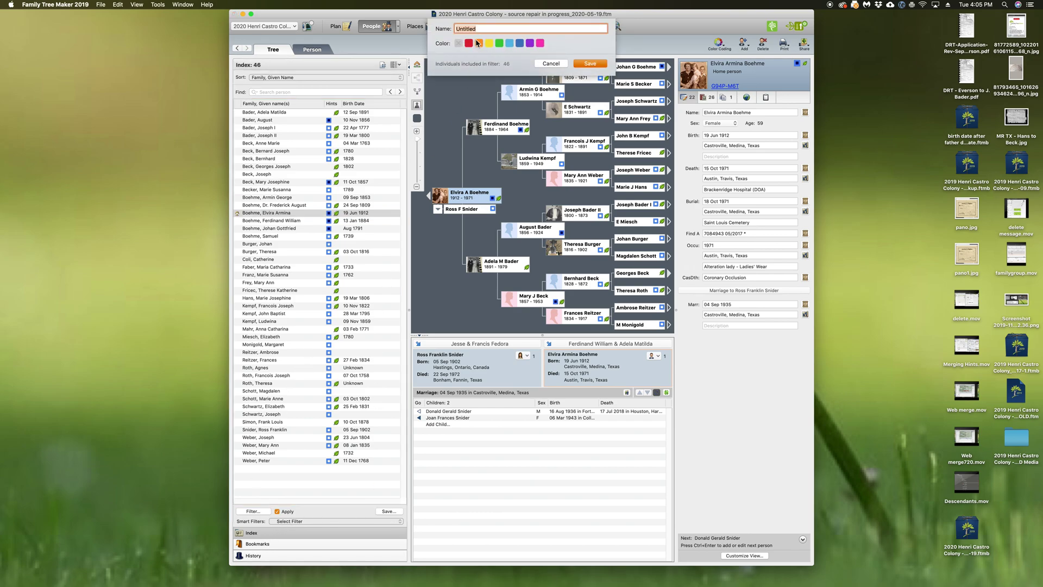
pyautogui.write("elivra's ancestors")
pyautogui.click(469, 43)
pyautogui.click(587, 65)
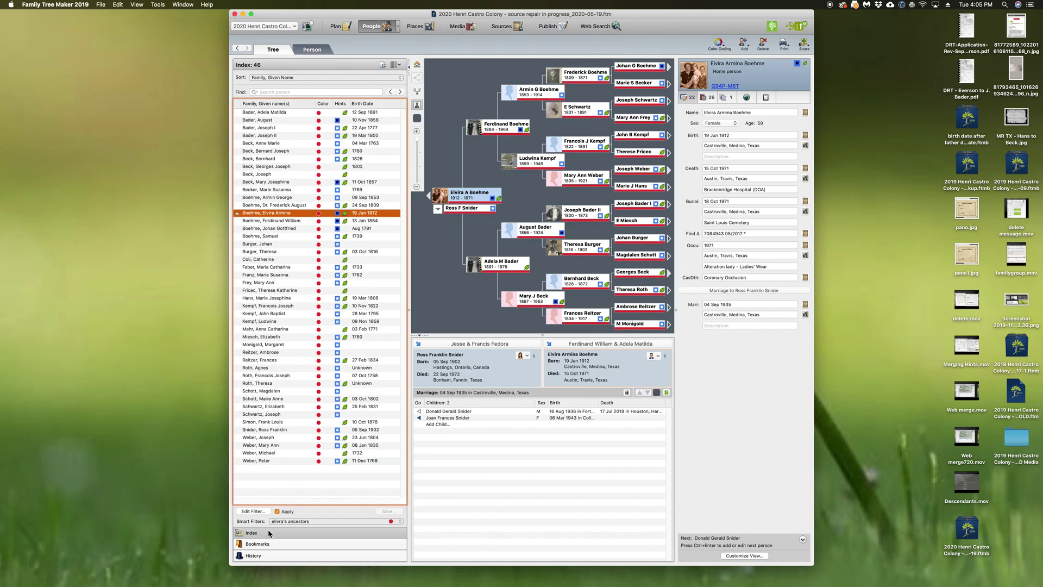
# Step: Set the smart filter to No Filter so the index lists everyone
pyautogui.click(397, 522)
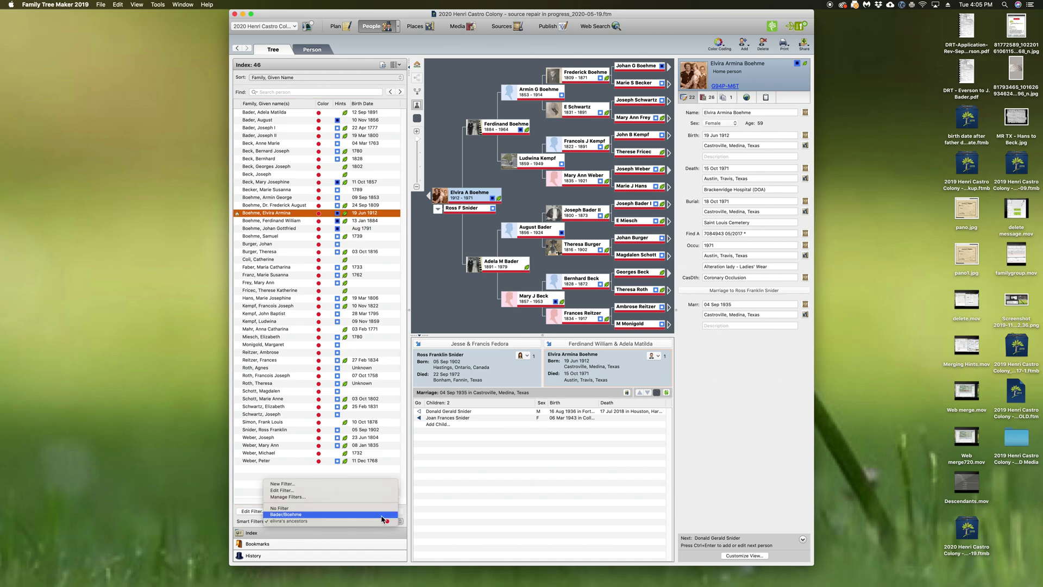
pyautogui.click(374, 510)
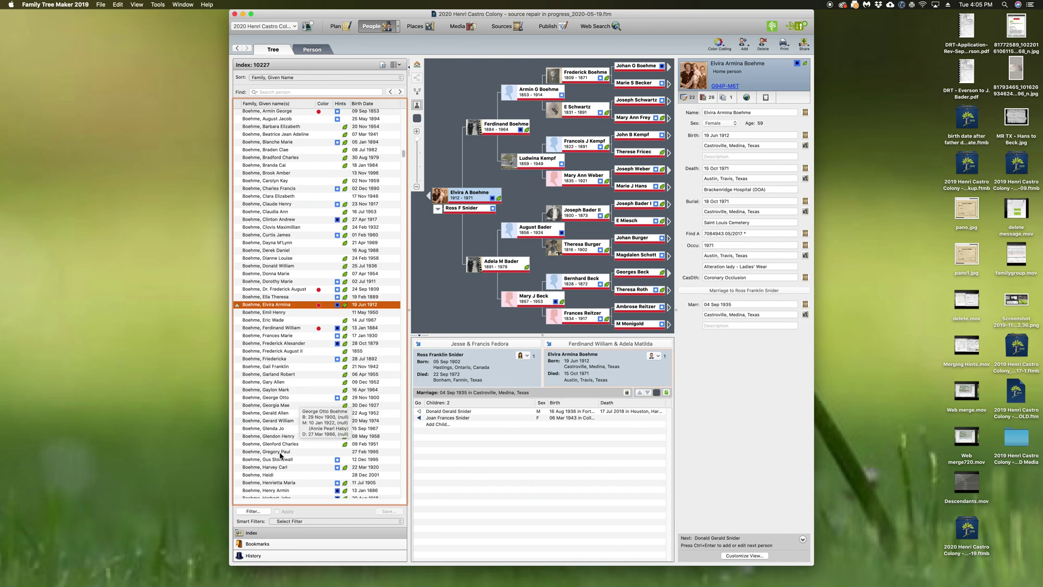
pyautogui.click(253, 512)
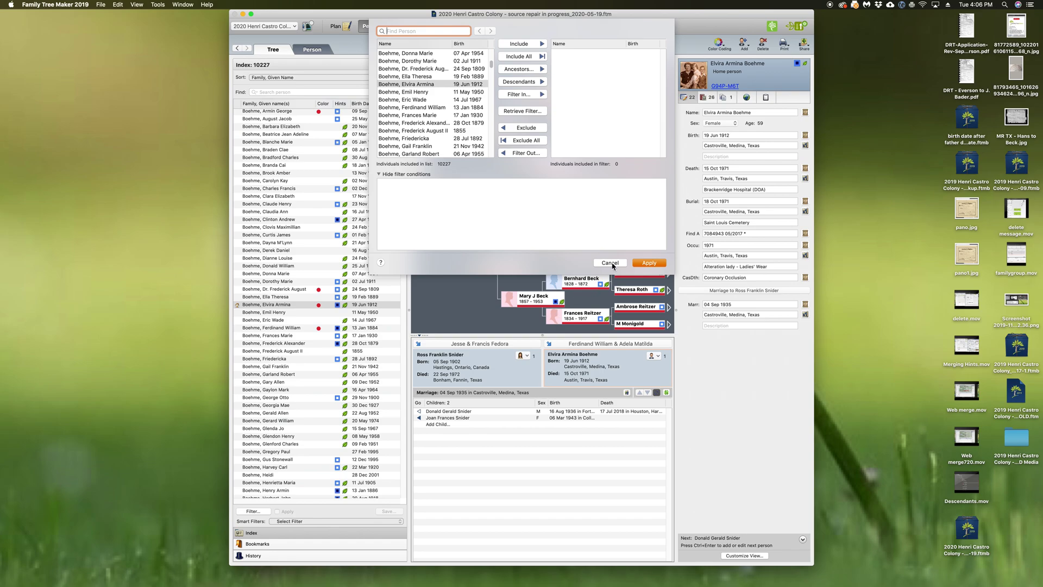
pyautogui.click(610, 263)
# Step: Start a new smart filter with the home person's ancestors for 999 generations, including the ancestors' descendants
pyautogui.click(399, 521)
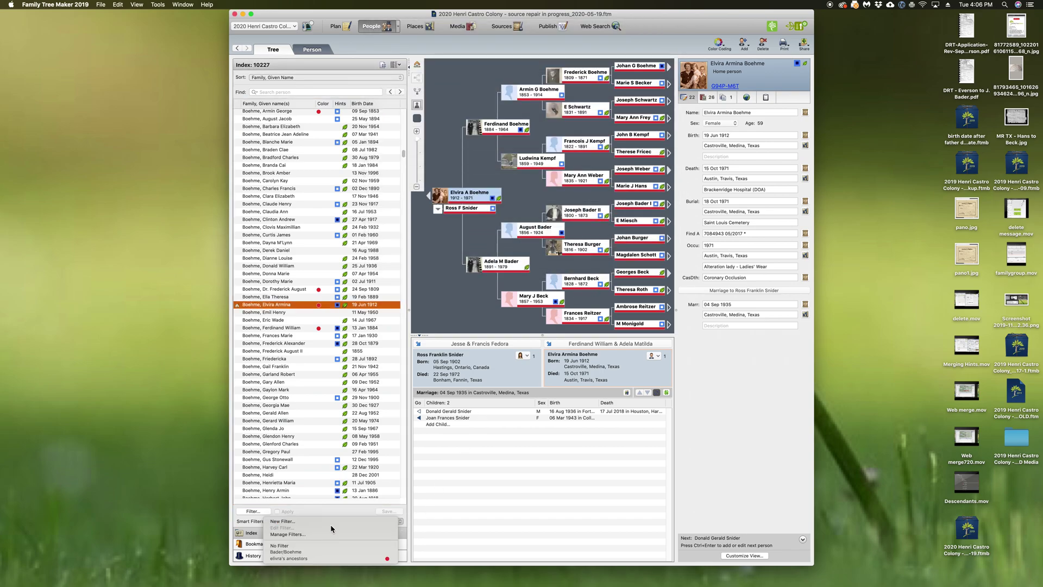
pyautogui.click(296, 521)
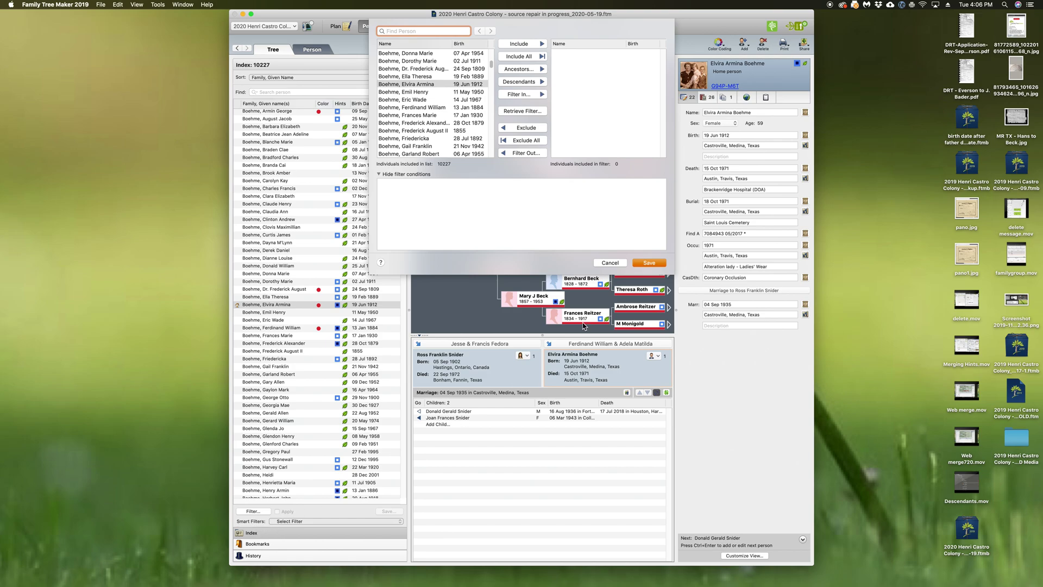
pyautogui.click(418, 84)
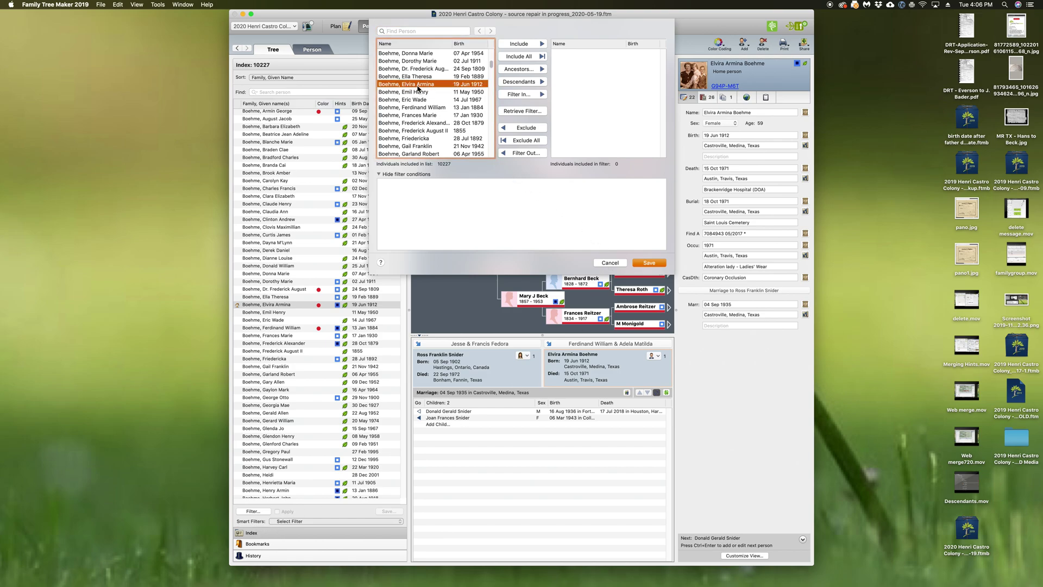
pyautogui.click(520, 70)
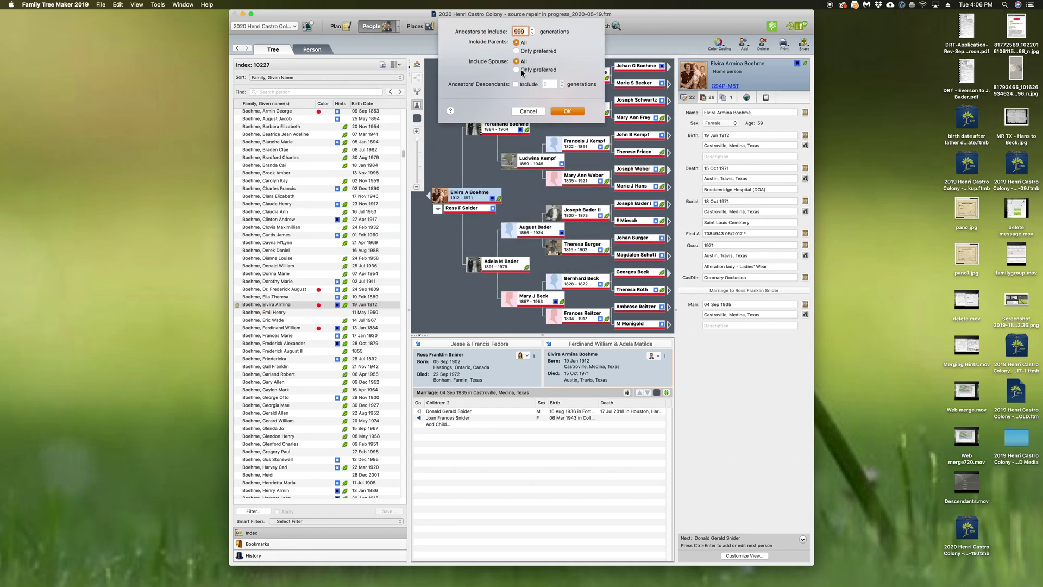
pyautogui.click(515, 85)
pyautogui.click(562, 82)
pyautogui.click(562, 82)
pyautogui.click(562, 82)
pyautogui.click(567, 113)
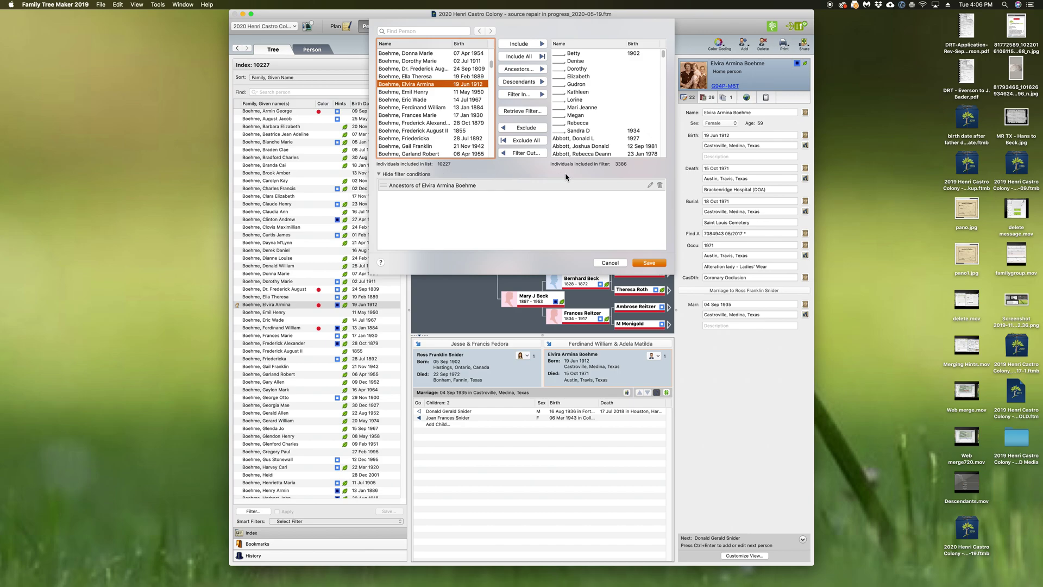
# Step: Save the new smart filter in orange, naming it with the home person's first name and "up and down"
pyautogui.click(642, 264)
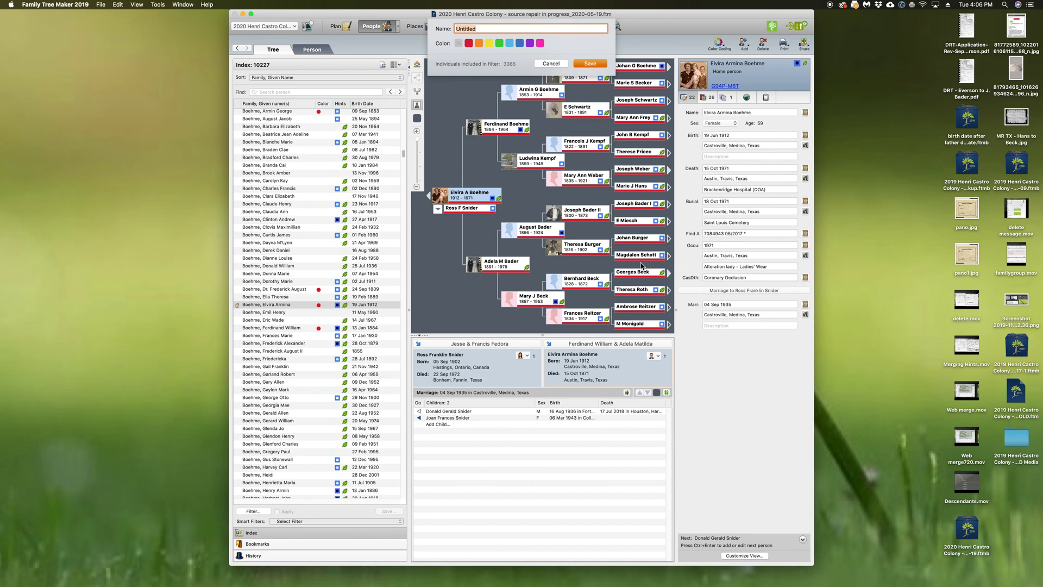
pyautogui.write("Elivra's up and down")
pyautogui.click(478, 43)
pyautogui.click(585, 65)
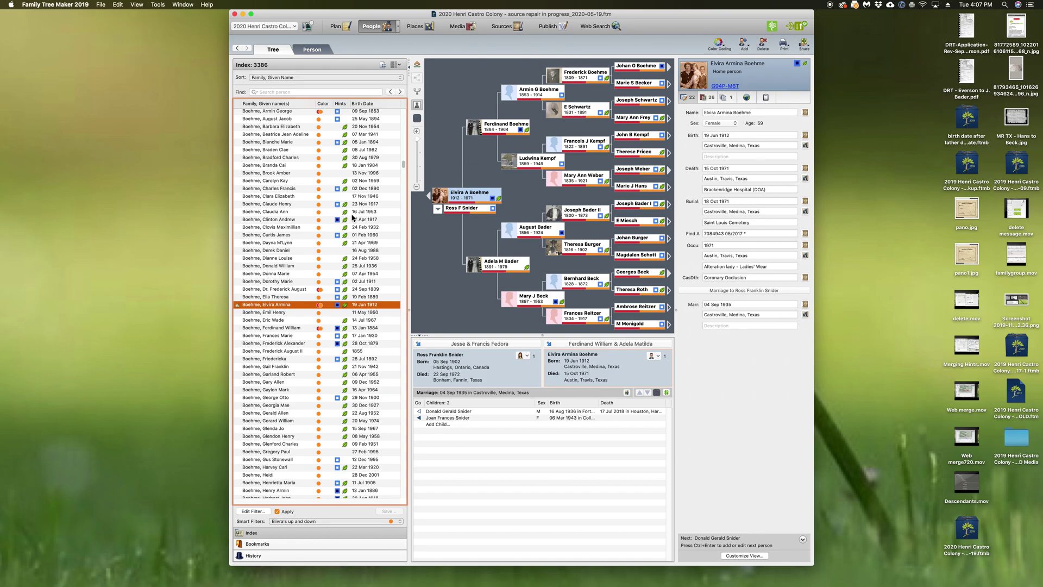
# Step: Stop applying the smart filter and examine the color markings throughout the full people index
pyautogui.scroll(5, 352, 218)
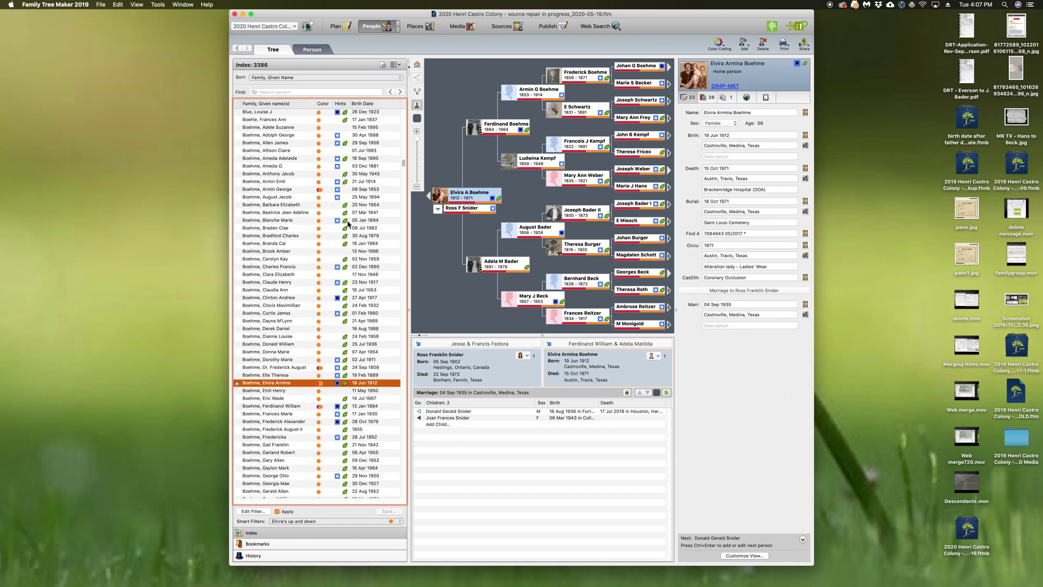
pyautogui.scroll(-3, 347, 223)
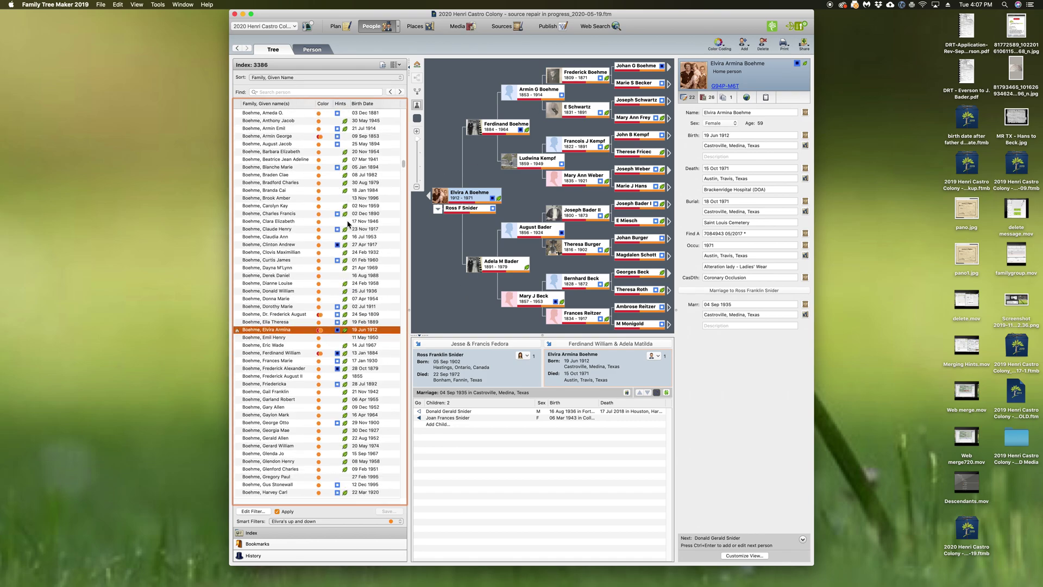
pyautogui.scroll(-9, 348, 223)
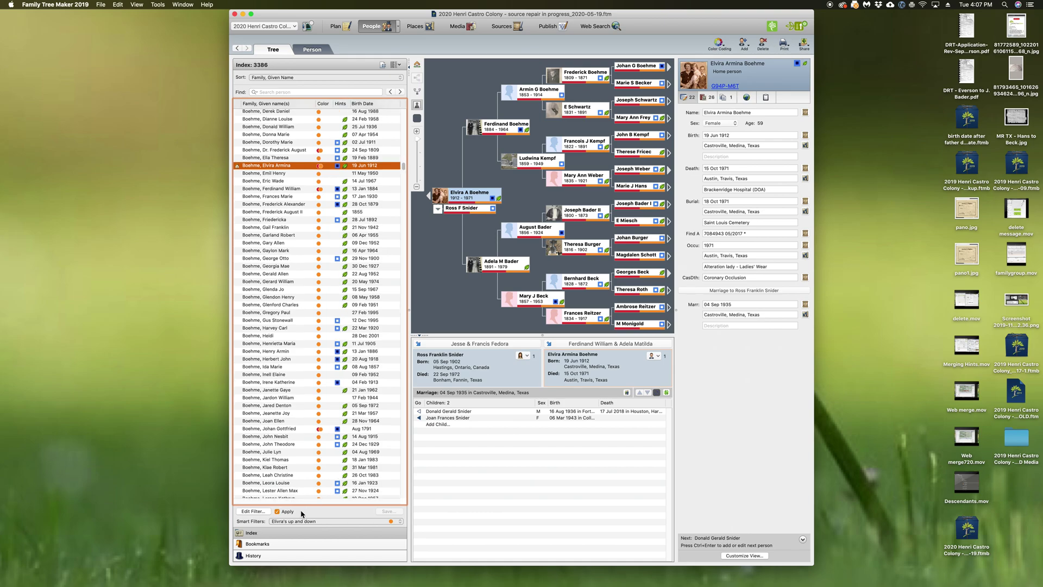
pyautogui.click(277, 512)
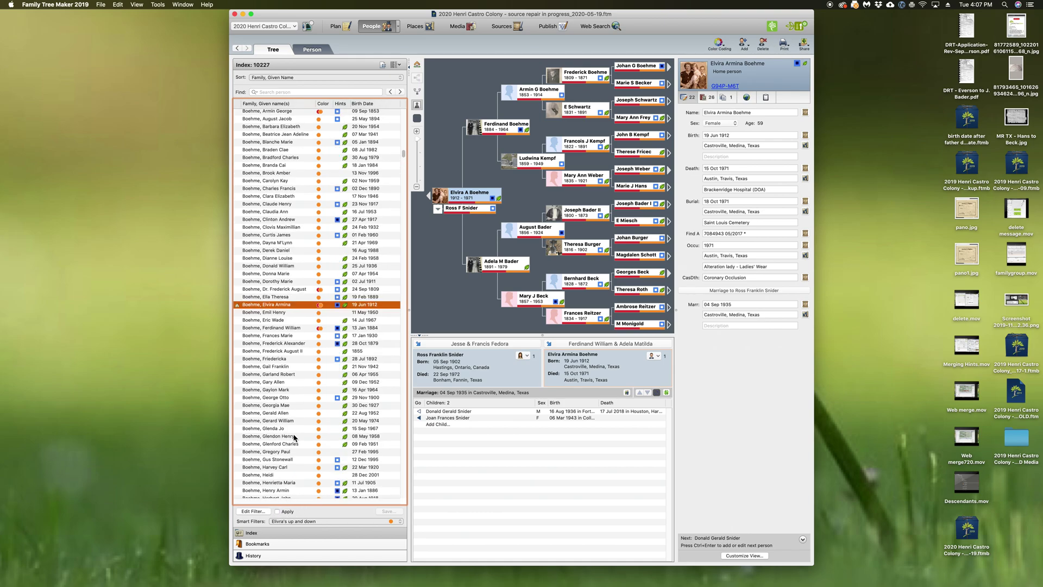
pyautogui.scroll(-20, 293, 437)
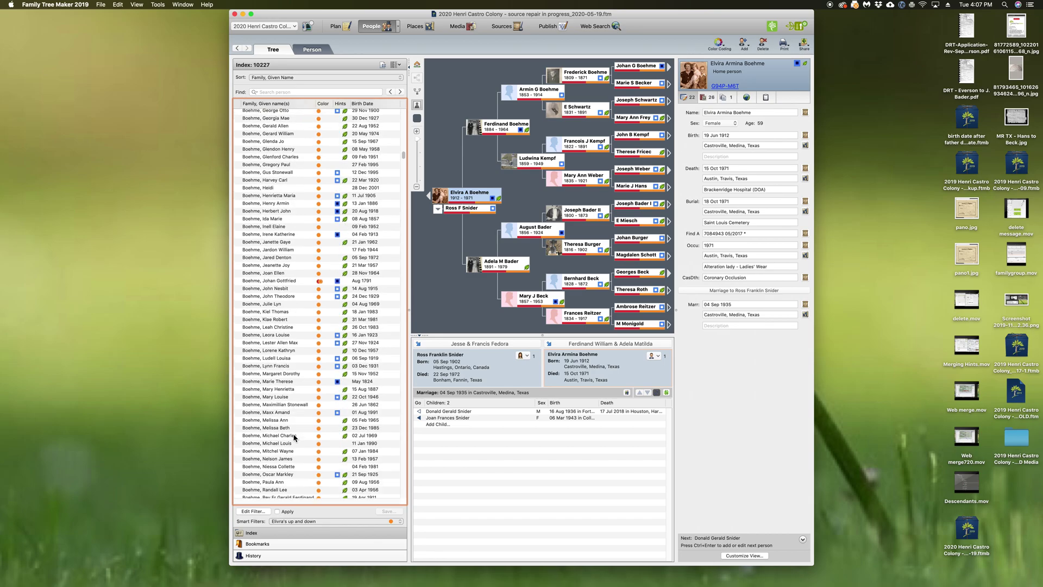
pyautogui.scroll(-20, 294, 437)
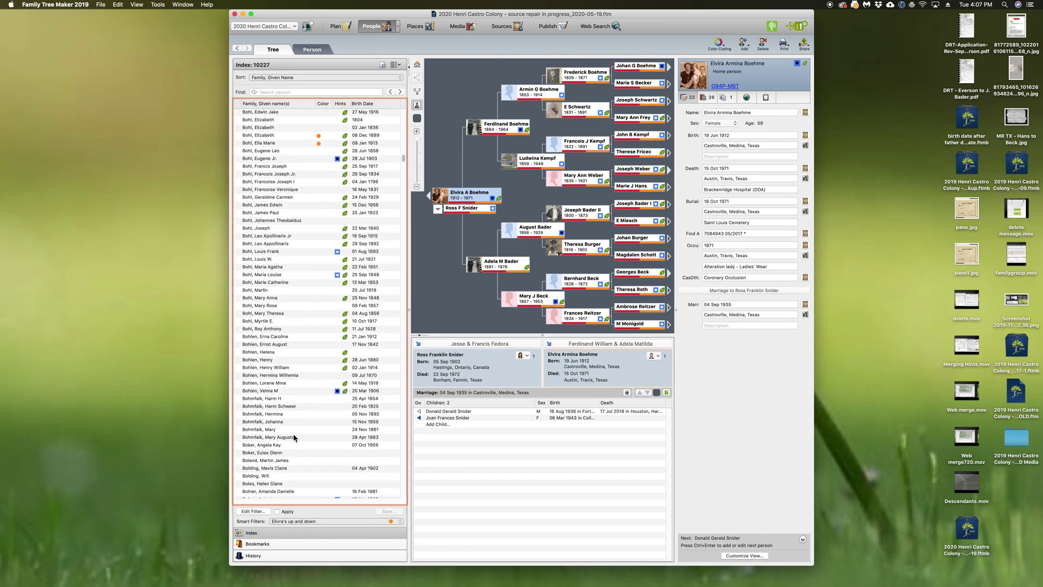
pyautogui.scroll(-3, 294, 437)
pyautogui.scroll(-10, 293, 438)
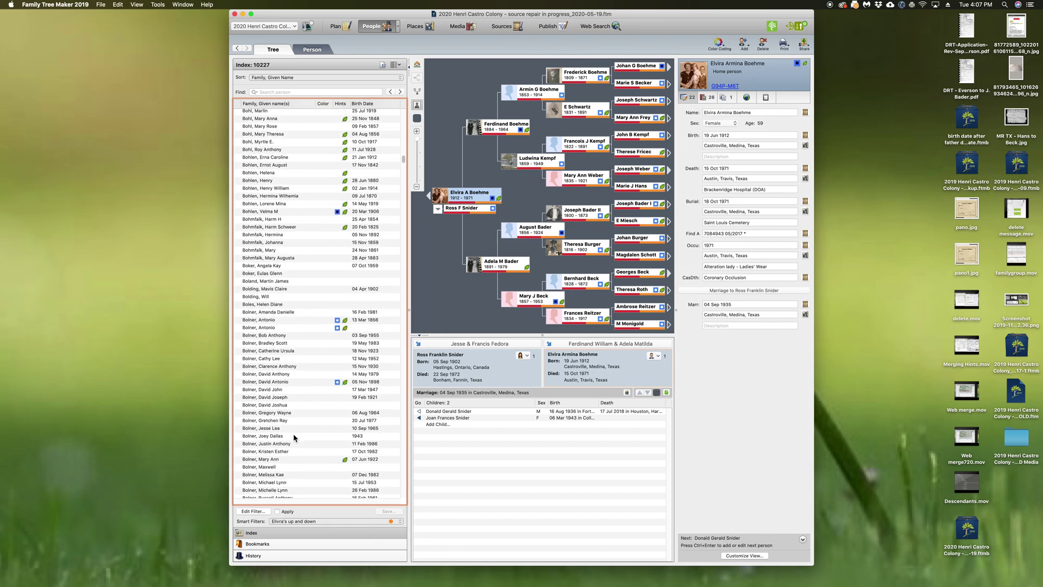
pyautogui.scroll(-2, 294, 437)
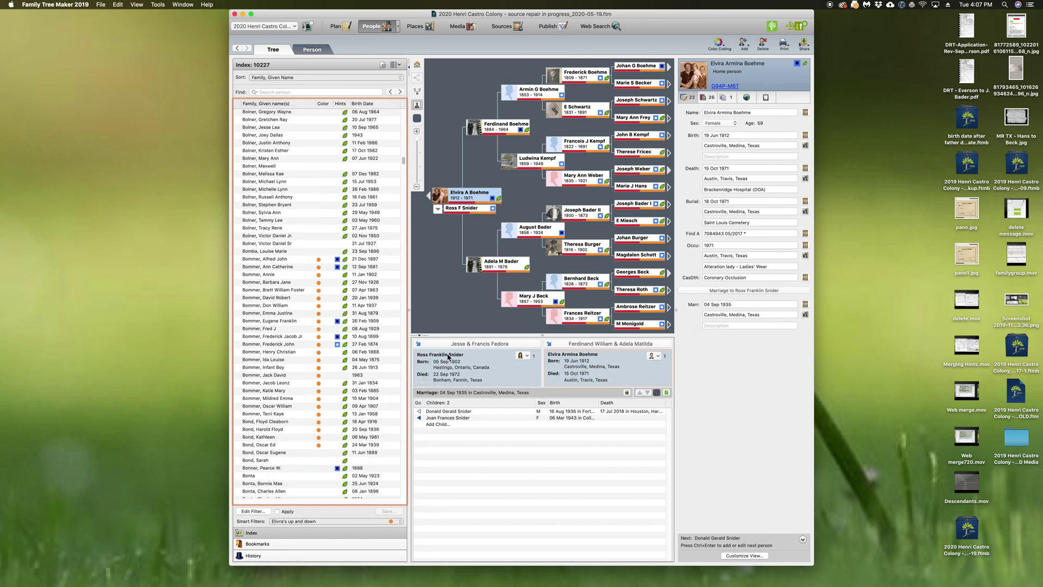
pyautogui.click(399, 522)
pyautogui.click(307, 488)
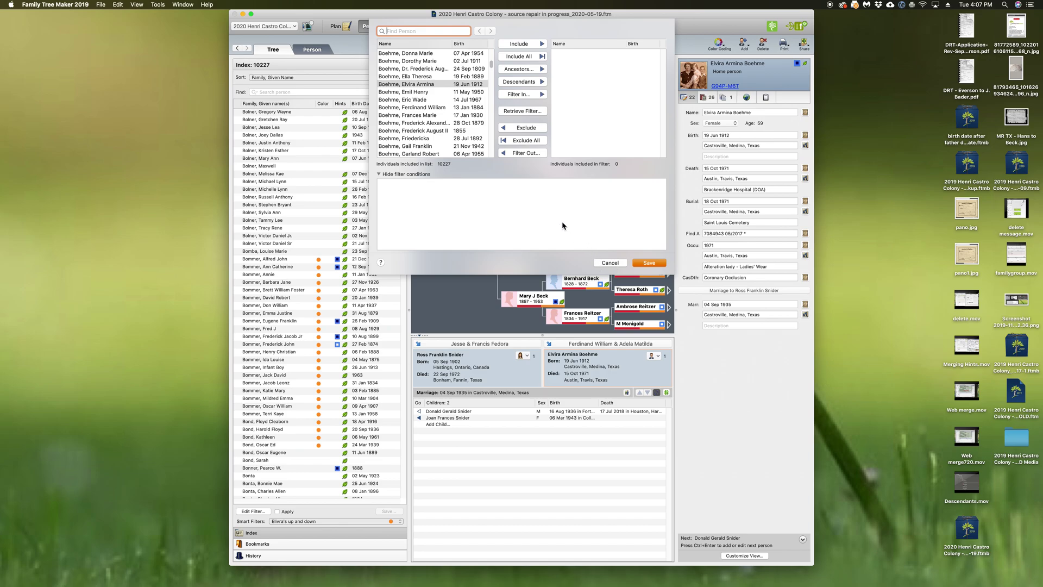
pyautogui.click(609, 263)
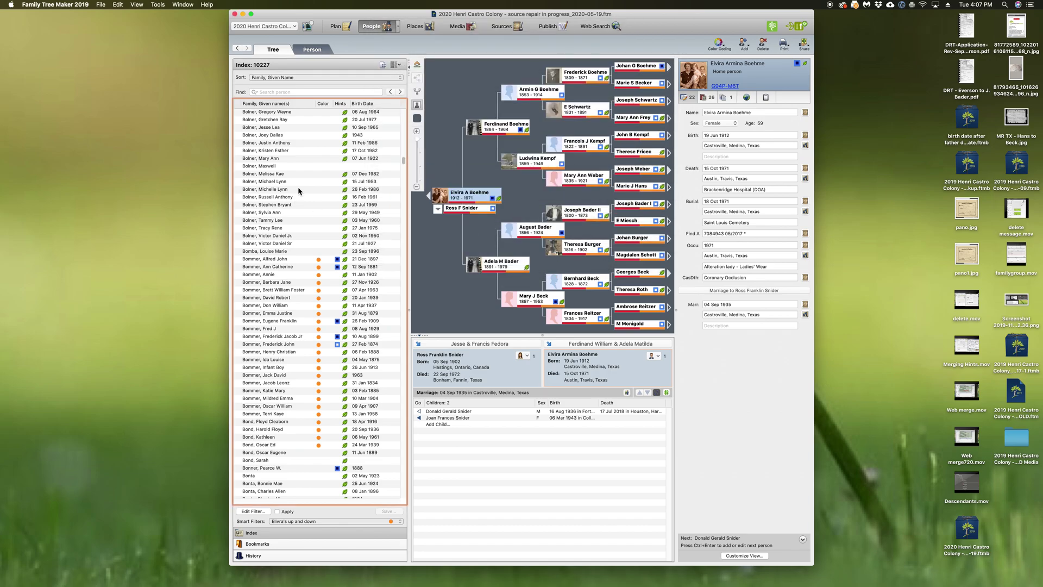
# Step: Search the index by full name for the man born in Lambertstock, Alsace, France, and select his entry
pyautogui.click(290, 92)
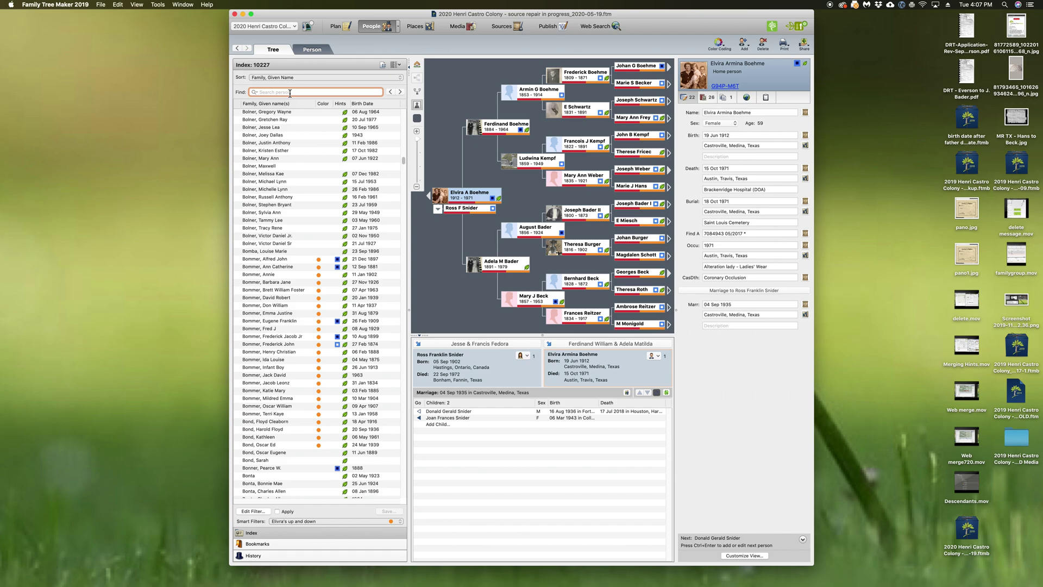
pyautogui.write('Christ')
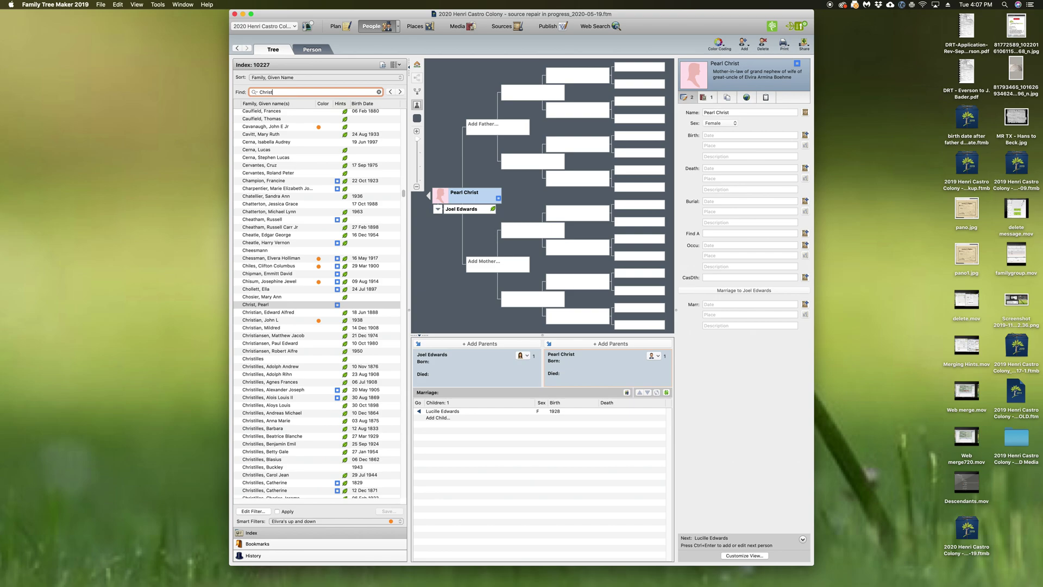
pyautogui.write('illes, Pierre')
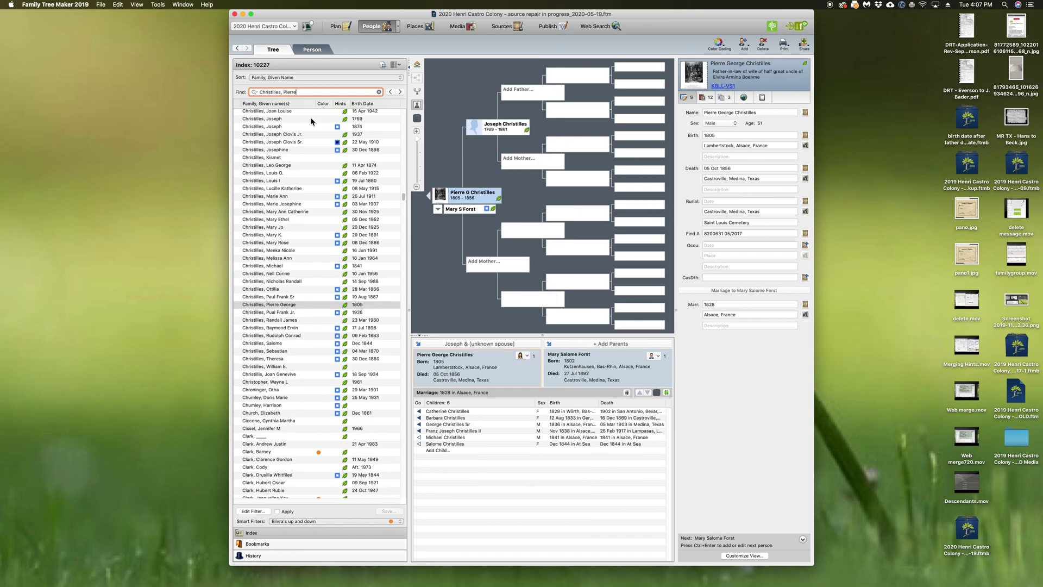
pyautogui.click(463, 199)
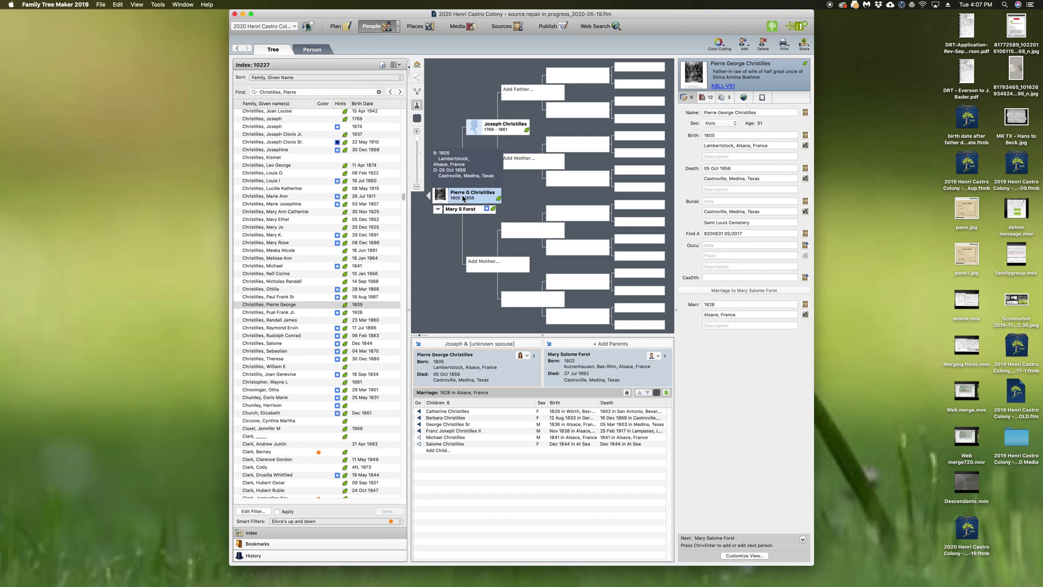
pyautogui.click(302, 304)
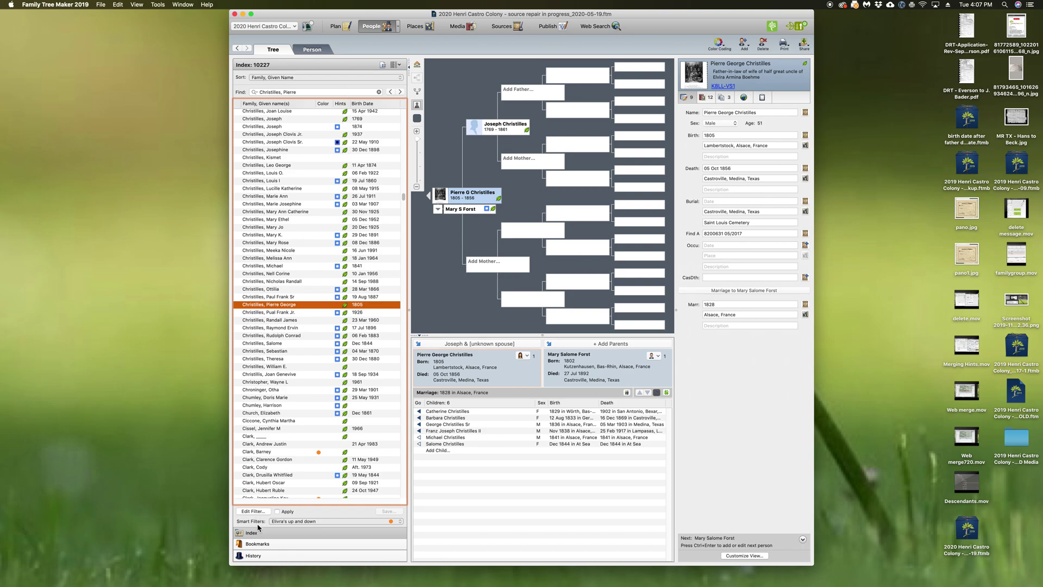
# Step: Start a new smart filter and include the descendants of the man selected in the index
pyautogui.click(400, 522)
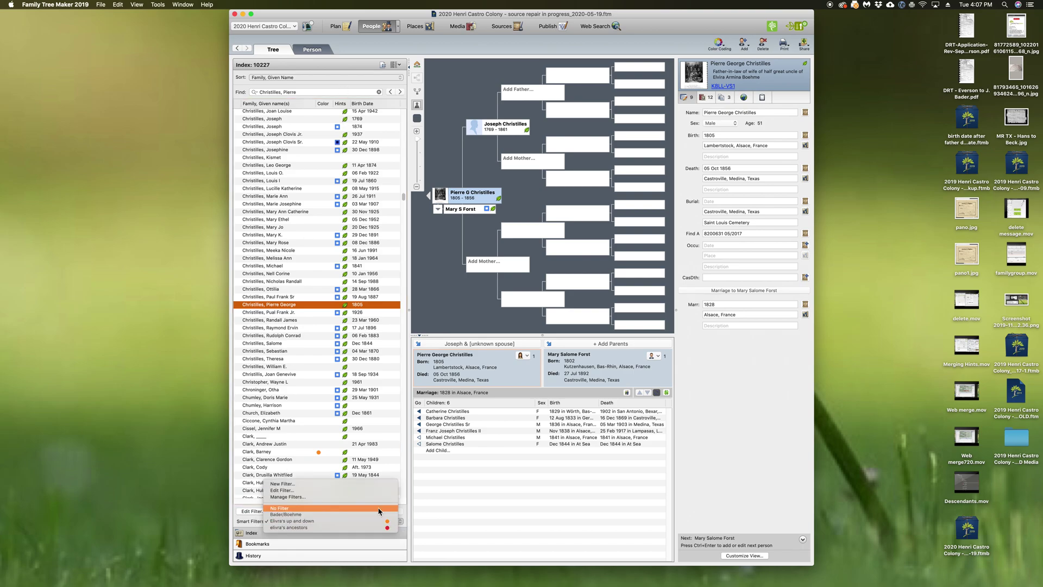
pyautogui.click(349, 487)
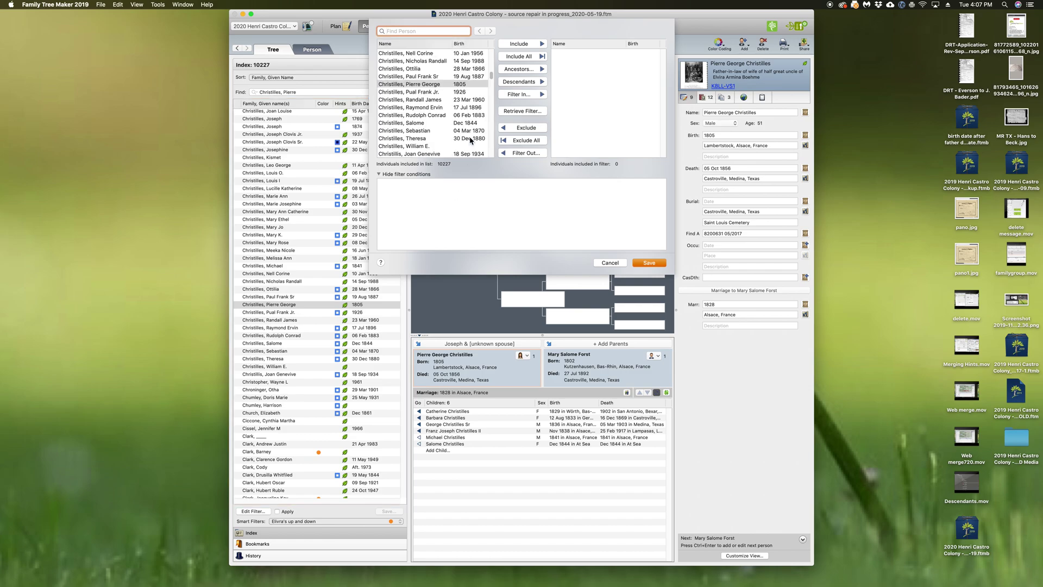
pyautogui.click(509, 83)
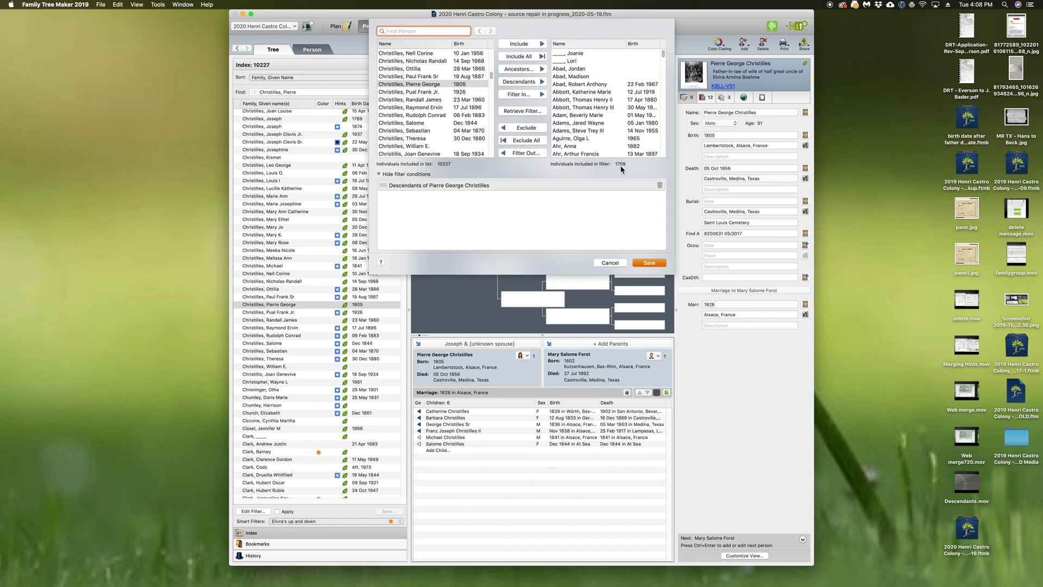
# Step: Save the new smart filter in green, naming it with the selected man's first name in the possessive and "descendants"
pyautogui.click(648, 264)
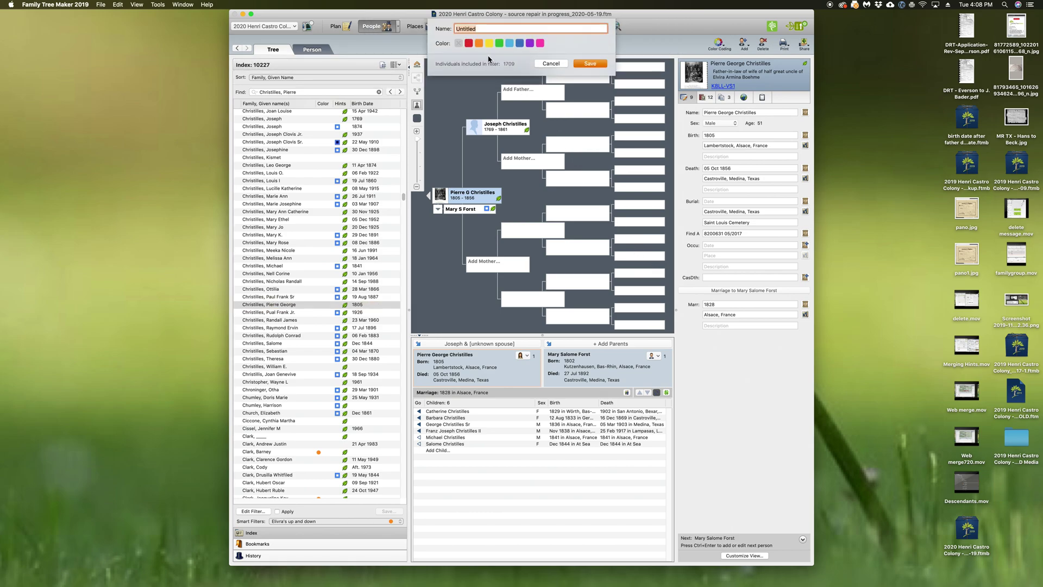
pyautogui.write("Pierrei's descendants")
pyautogui.click(499, 43)
pyautogui.click(589, 64)
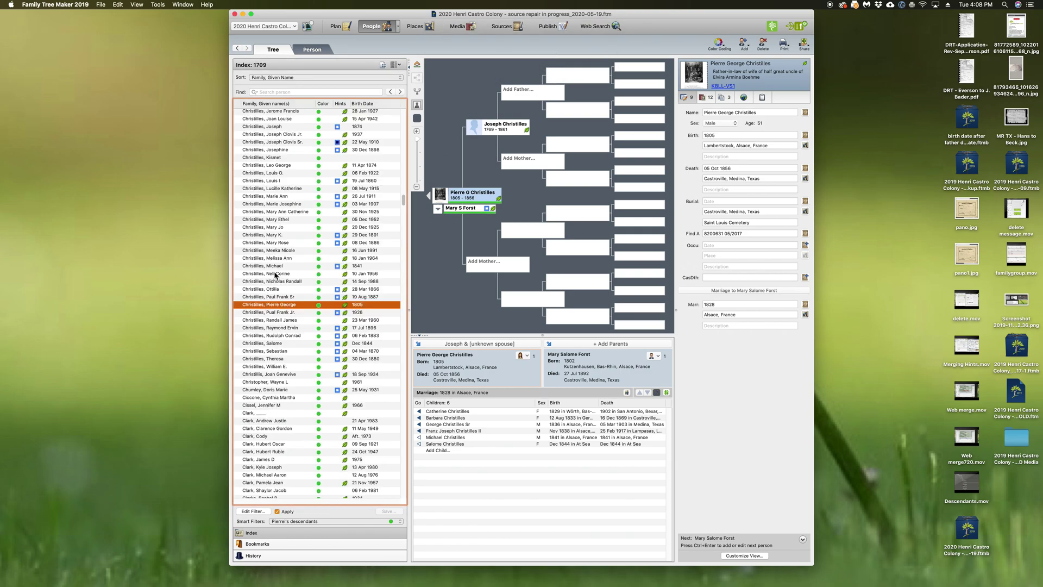
# Step: Examine the filtered index of descendants for people marked with both the green and orange filter colors
pyautogui.moveTo(275, 275)
pyautogui.scroll(-10, 283, 279)
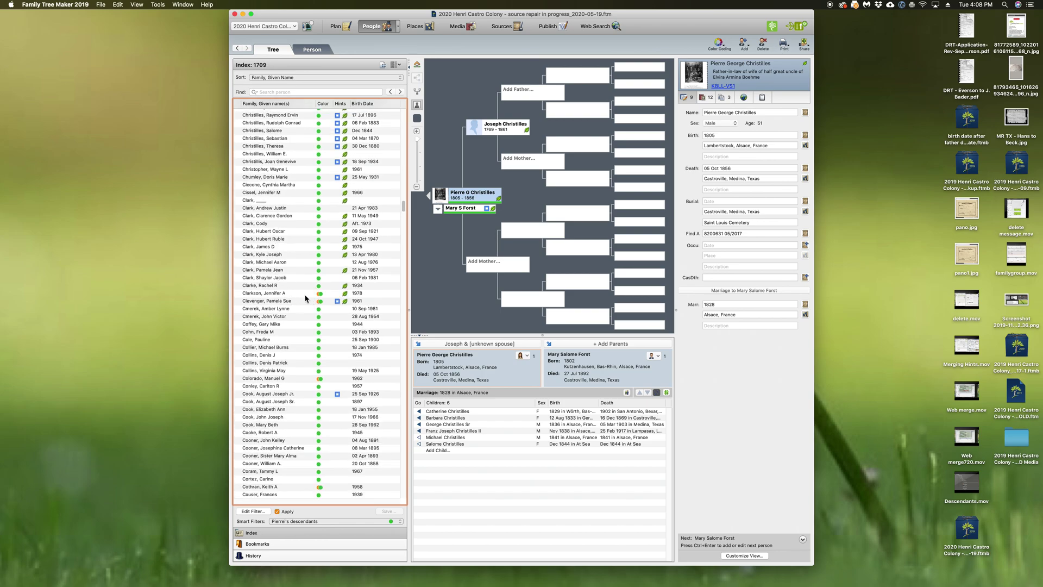
pyautogui.scroll(-1, 306, 306)
pyautogui.scroll(-8, 306, 306)
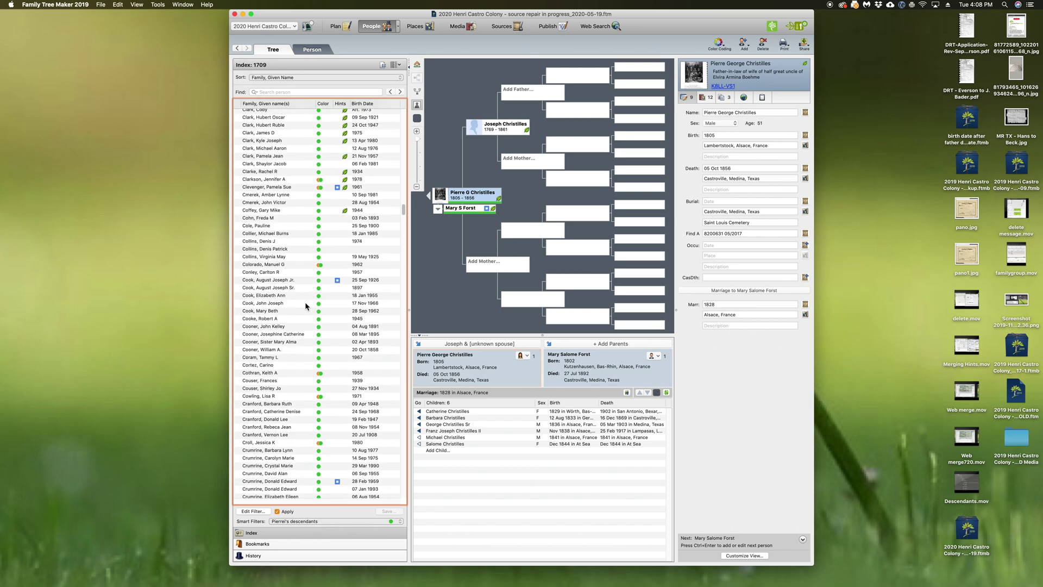
pyautogui.scroll(-5, 306, 306)
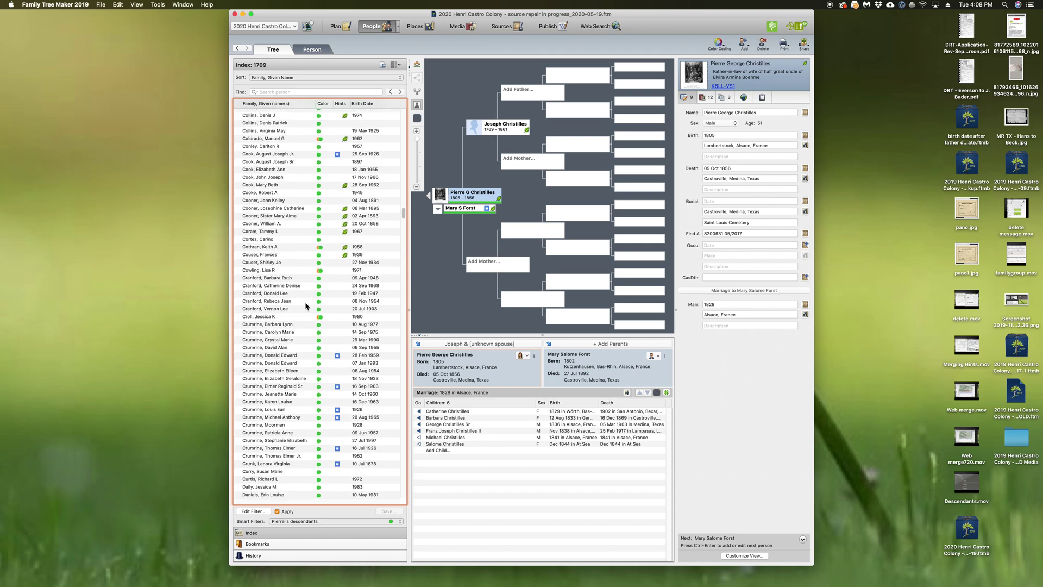
pyautogui.scroll(-3, 306, 306)
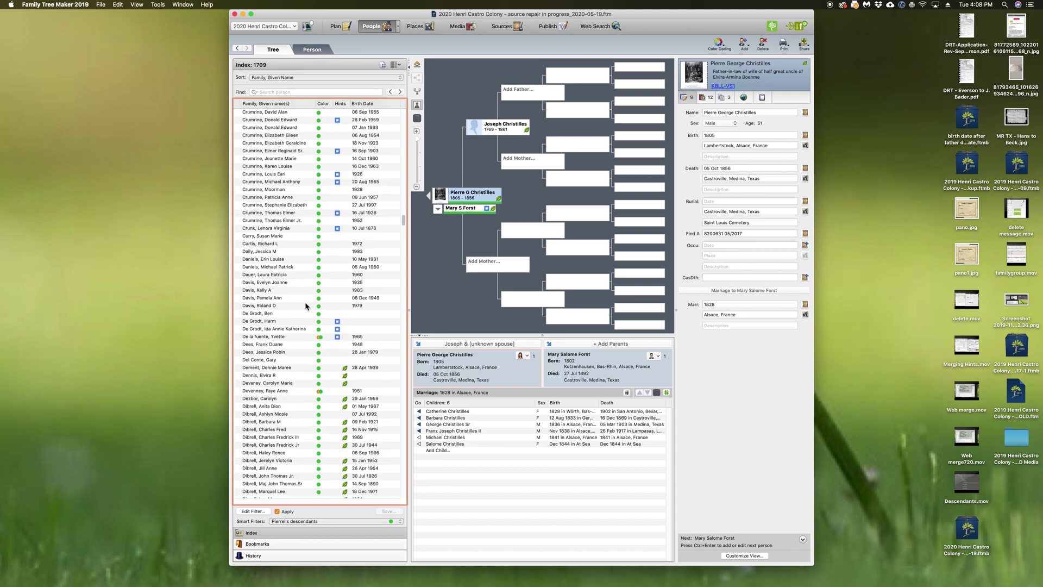
pyautogui.scroll(10, 306, 306)
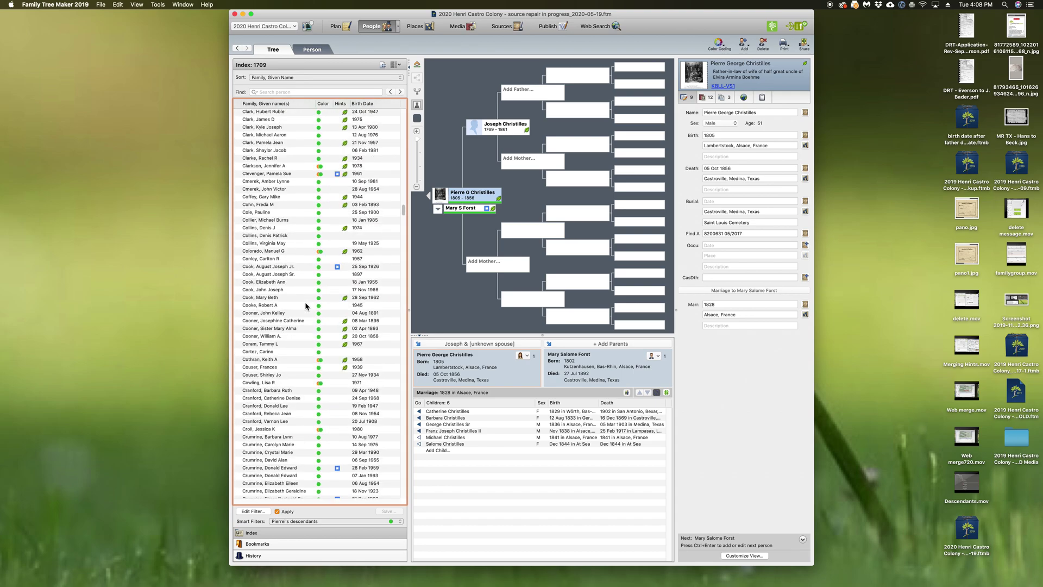
pyautogui.scroll(5, 306, 306)
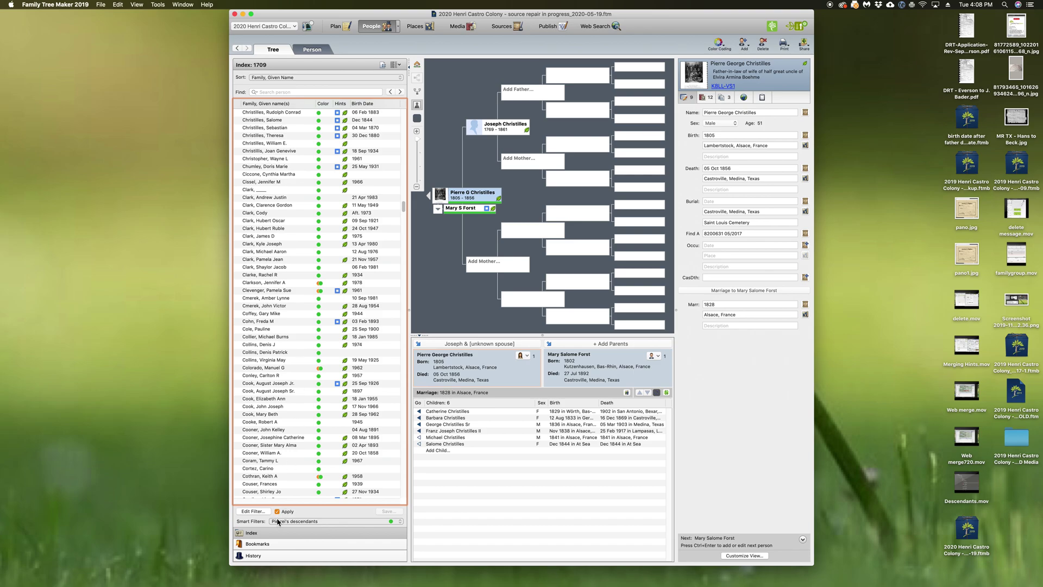
pyautogui.scroll(-2, 287, 486)
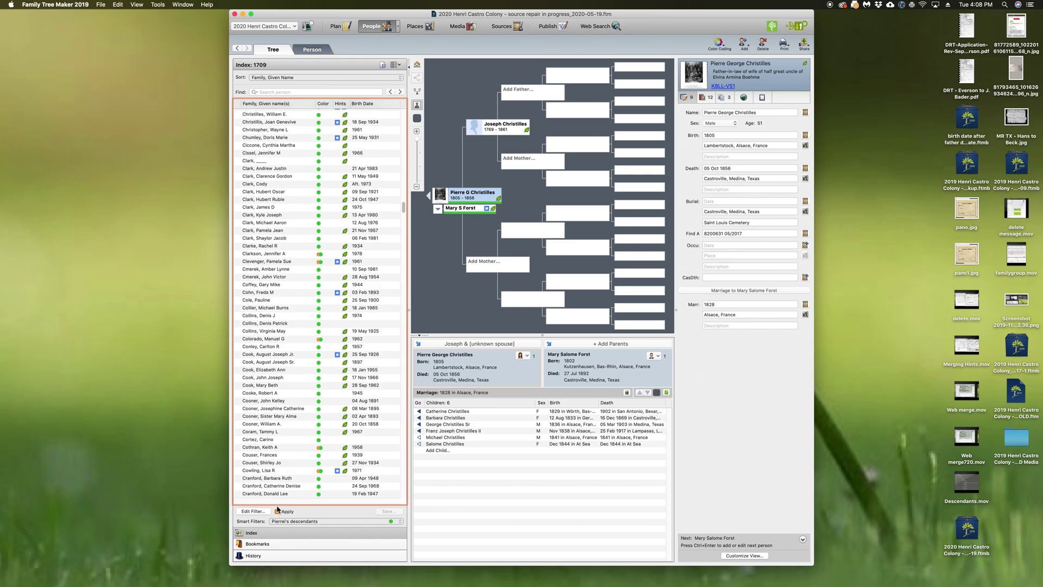
# Step: Clear the smart filter selection and examine the green and orange markings throughout the full people index
pyautogui.click(399, 521)
pyautogui.click(350, 502)
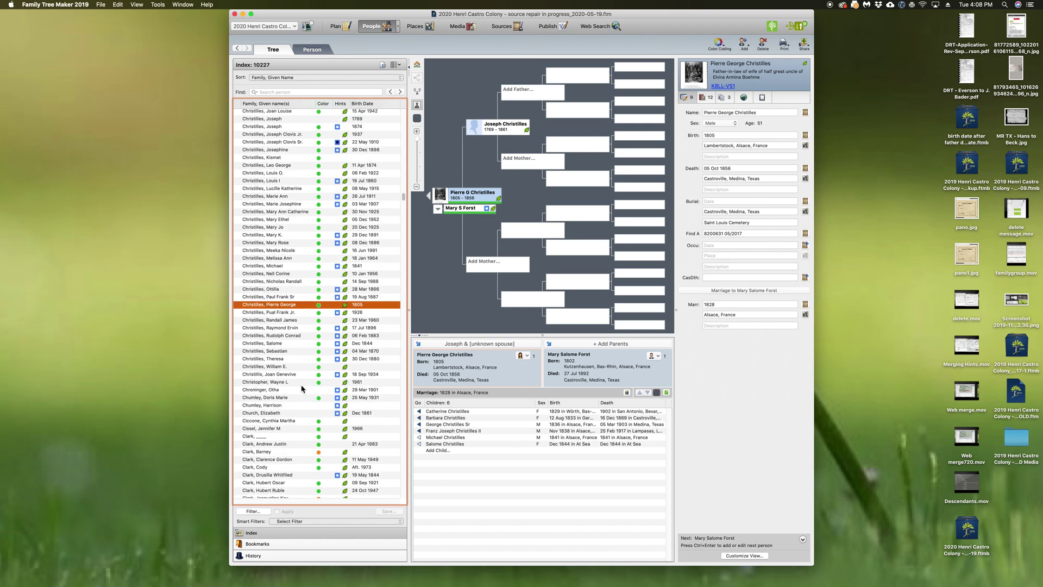
pyautogui.scroll(-8, 302, 388)
pyautogui.scroll(-12, 302, 388)
pyautogui.scroll(-14, 302, 389)
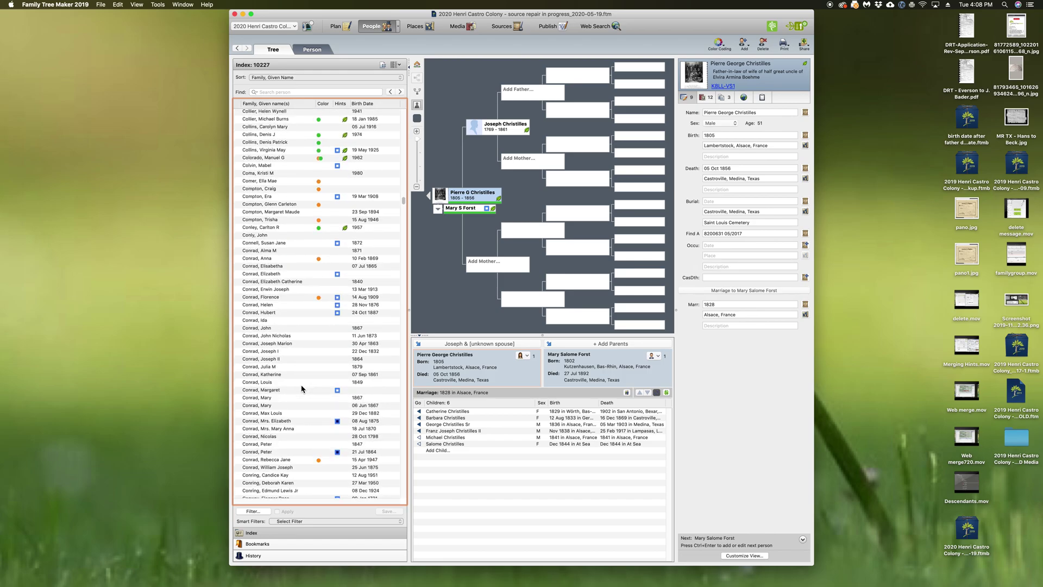